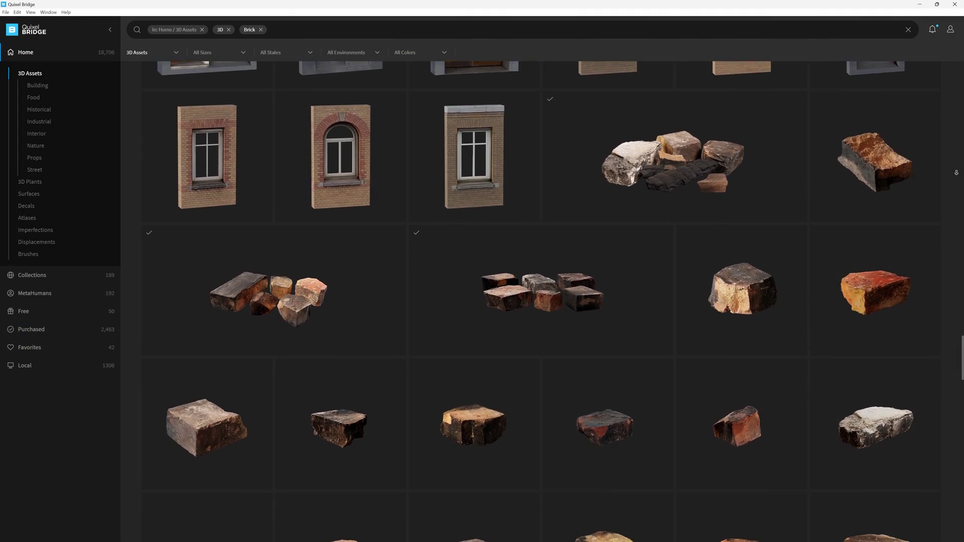
Look through the 3D brick assets in Quixel Bridge.
scroll(536, 301, "down", 3)
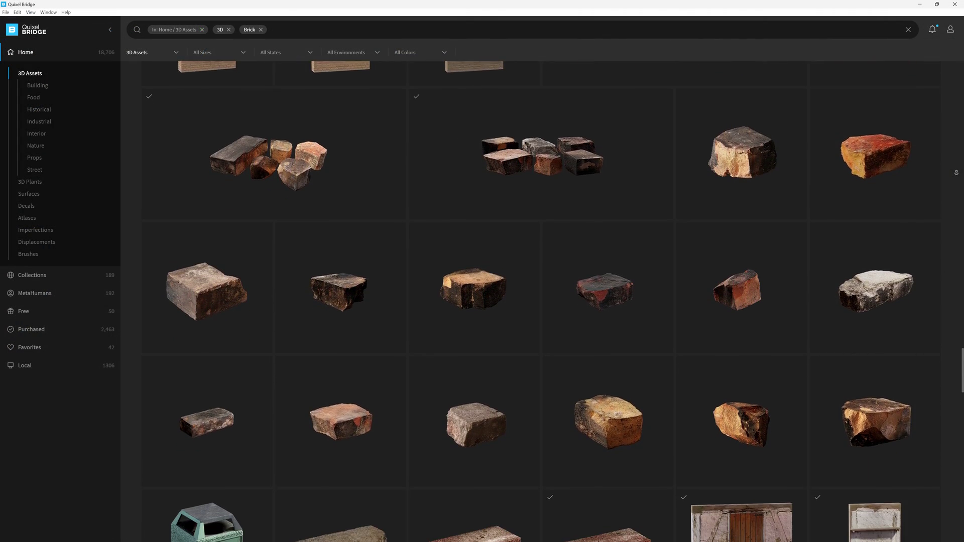
scroll(536, 301, "down", 5)
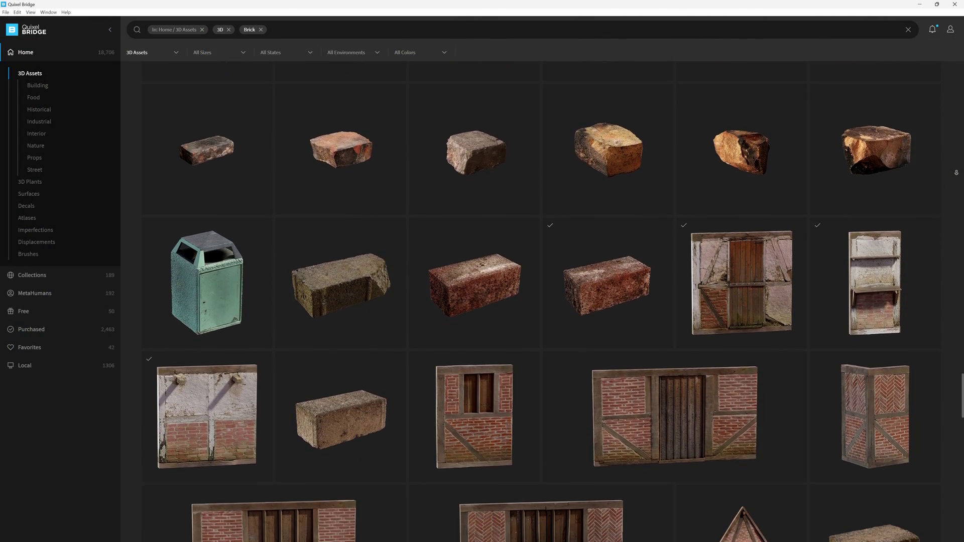
scroll(535, 302, "down", 5)
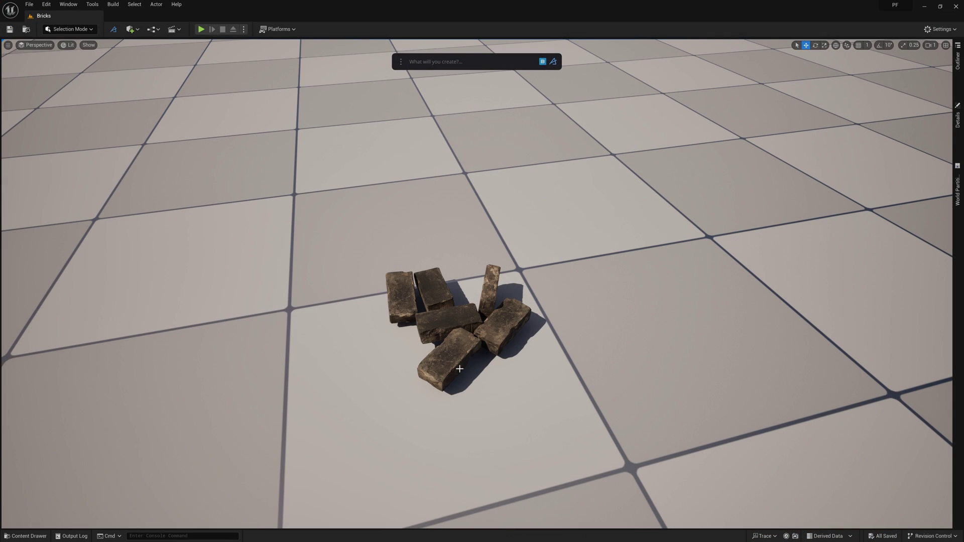
Select all six bricks lying on the floor of the Unreal level.
left_click(459, 369)
left_click(504, 326, "ctrl")
left_click(491, 292, "ctrl")
left_click(456, 315, "ctrl")
left_click(433, 288, "ctrl")
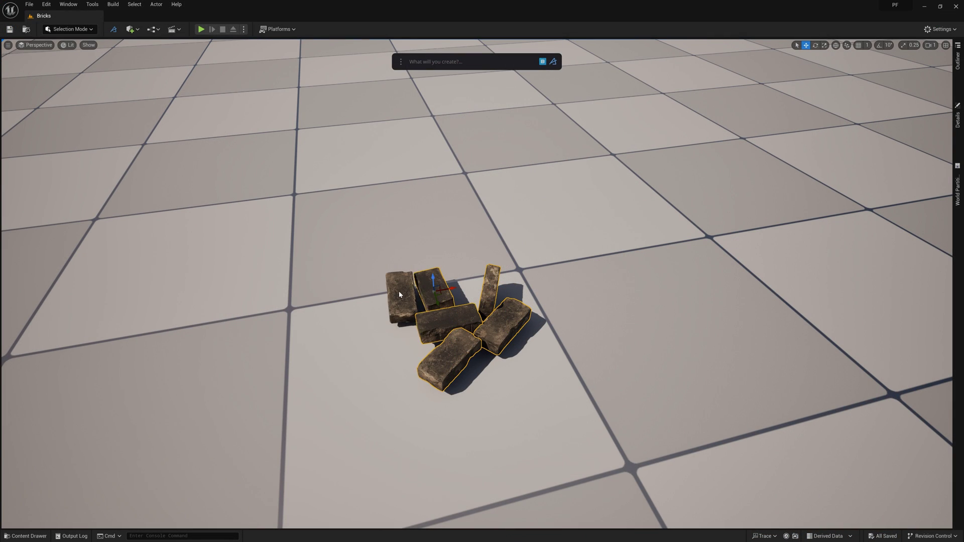
left_click(398, 291, "ctrl")
Find and open the Physics Tool for the selected bricks and start the simulation.
type("Physics")
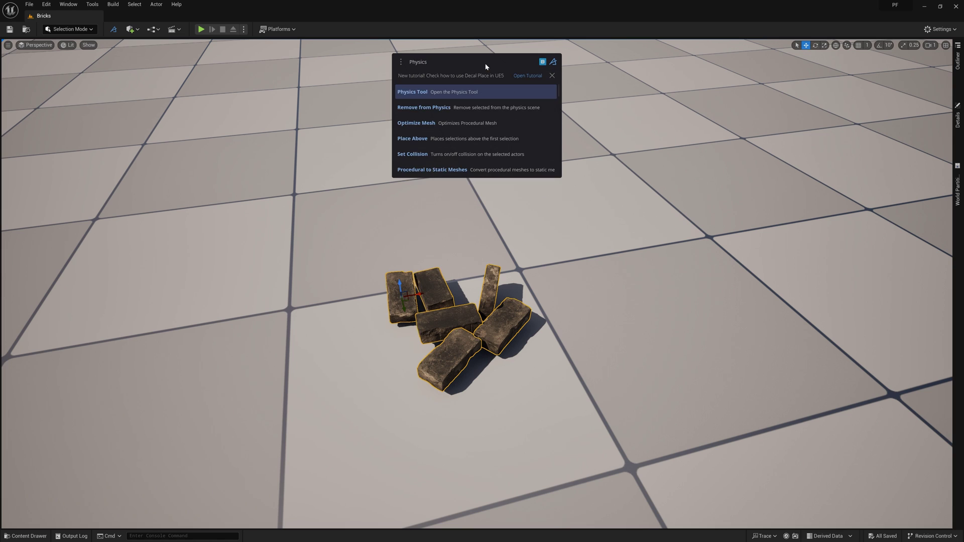
left_click(475, 92)
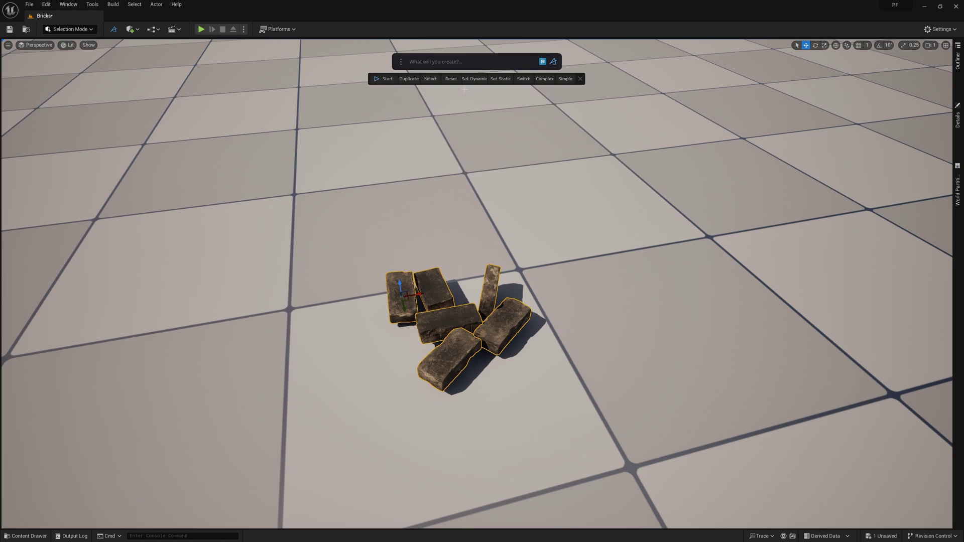
left_click(385, 79)
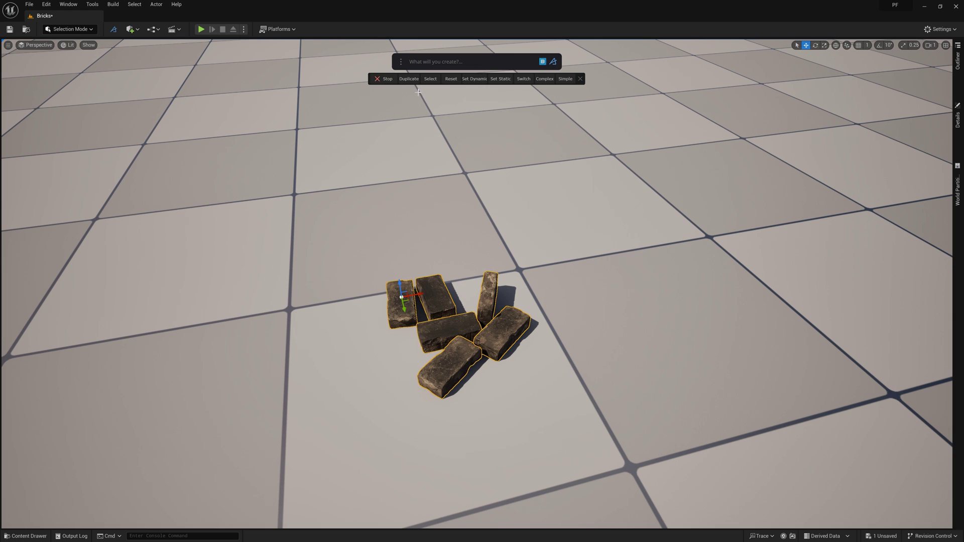
Duplicate the bricks within the running simulation, and again with all the simulated bricks selected.
left_click(410, 79)
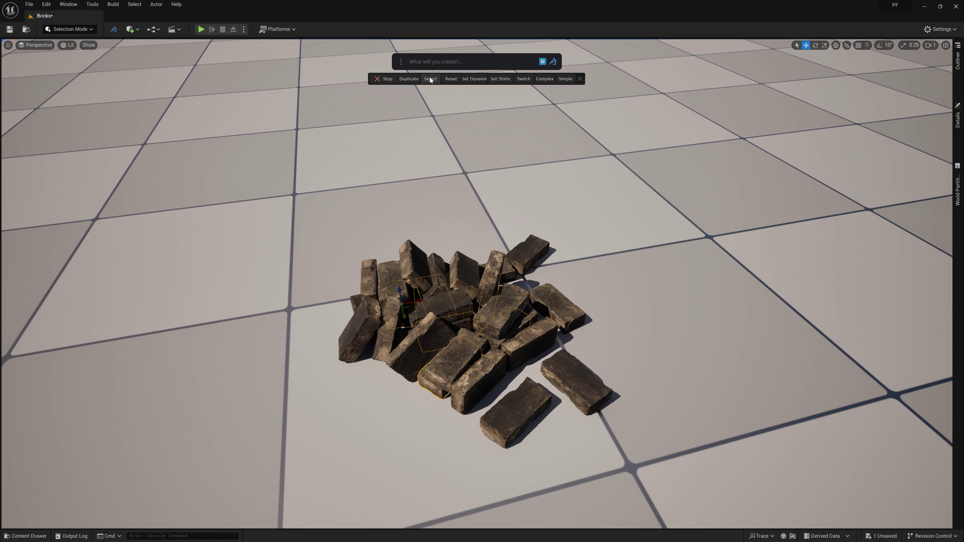
left_click(431, 80)
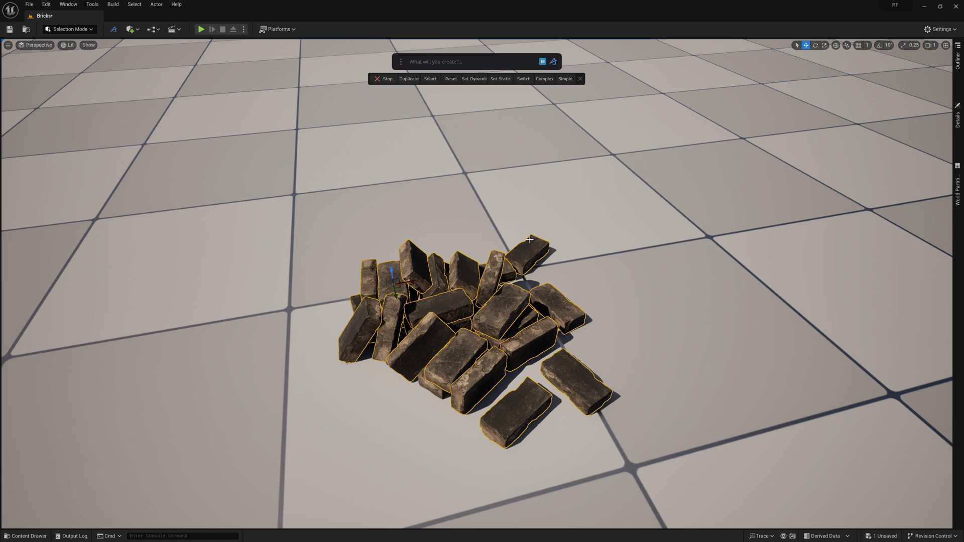
left_click(409, 81)
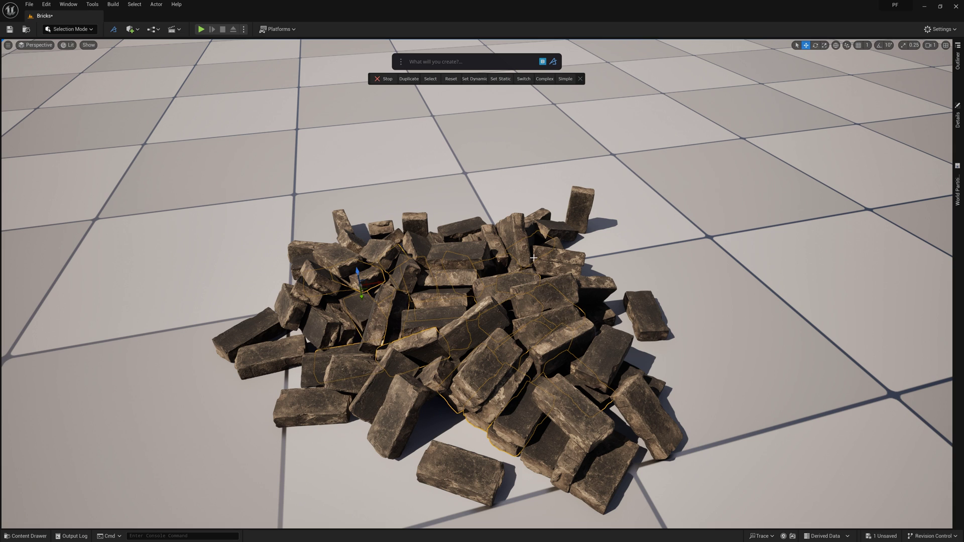
Reset the brick simulation to its starting arrangement and rerun it for a different pile, repeating this once more.
left_click(452, 79)
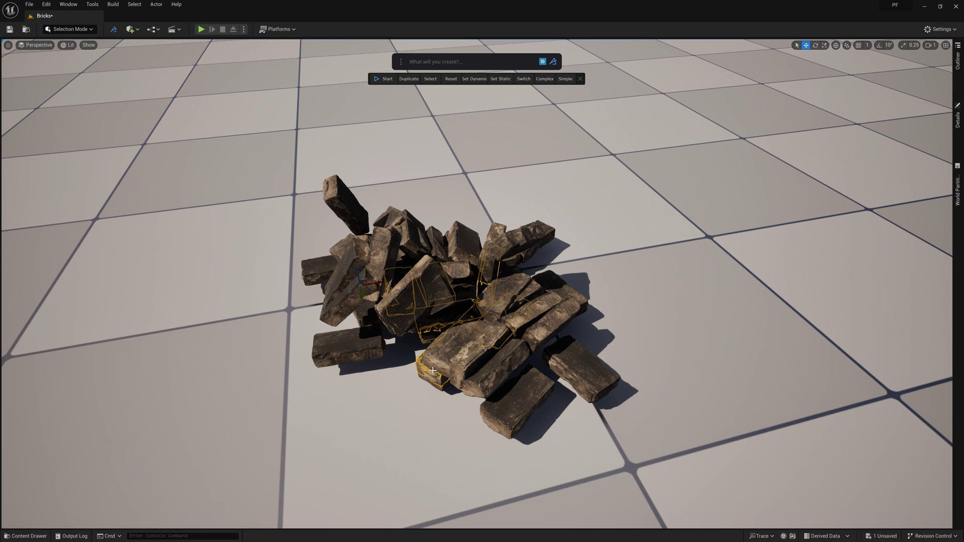
left_click(391, 78)
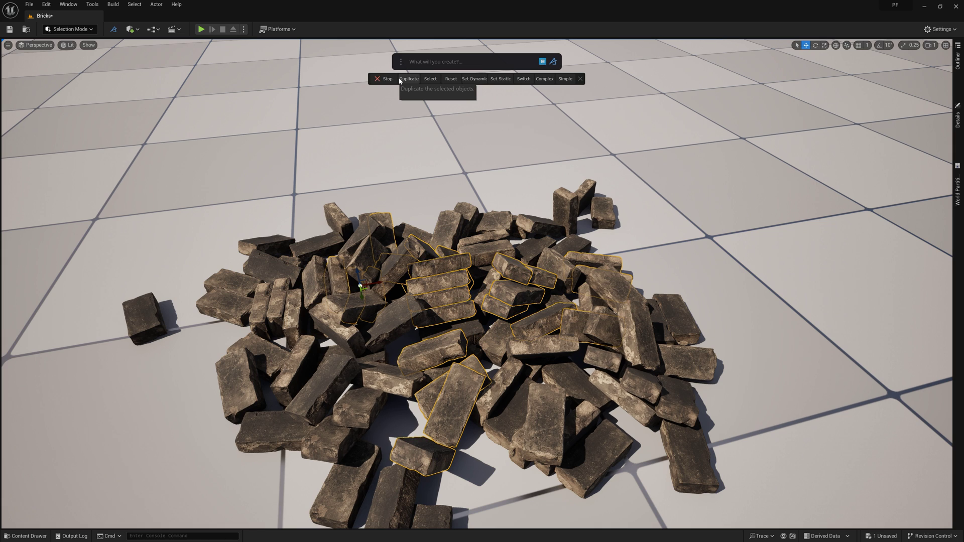
left_click(400, 79)
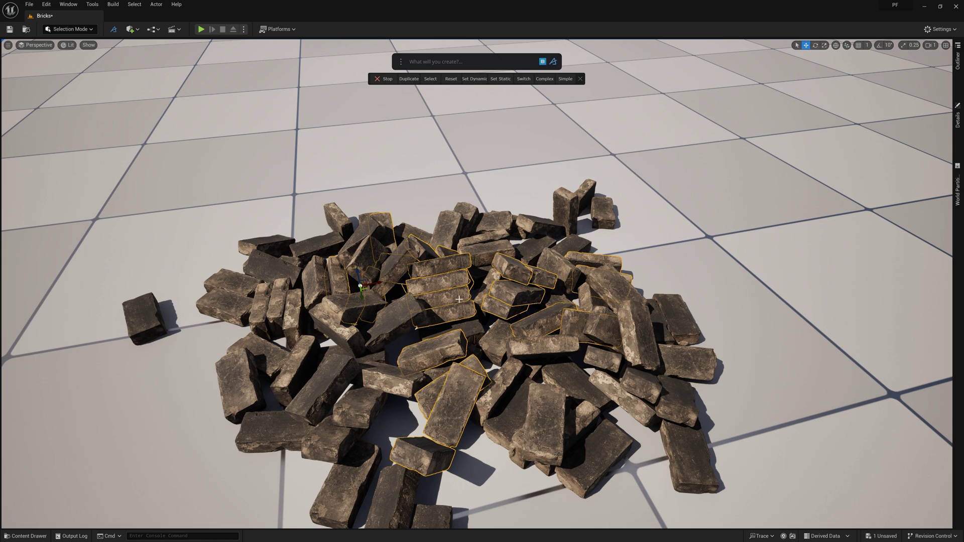
left_click(451, 79)
left_click(451, 79)
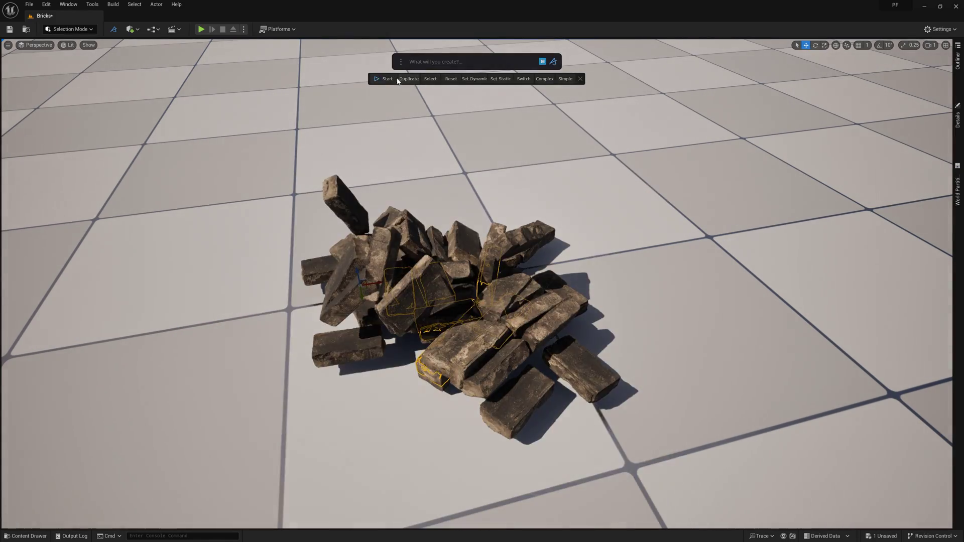
left_click(451, 80)
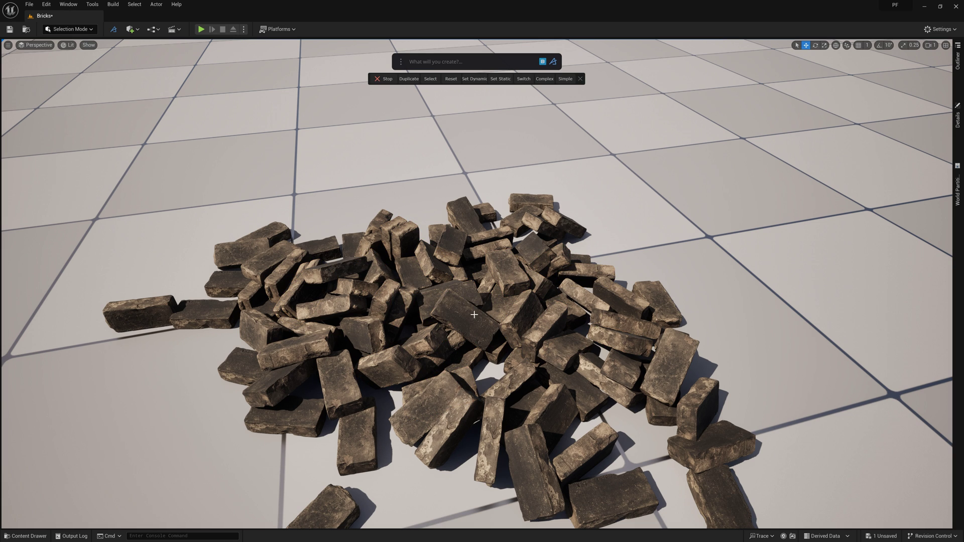
Select every burnt brick in the outliner, from the DashPhysics folder down to the loose ones listed below PlayerStart.
key("e")
right_click_drag(474, 315, 502, 283)
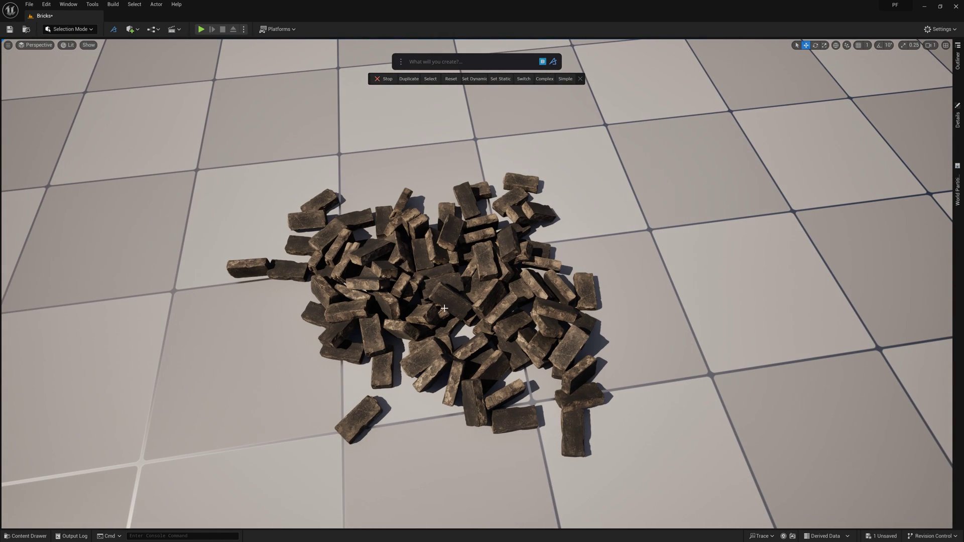
left_click(376, 261)
left_click(509, 303)
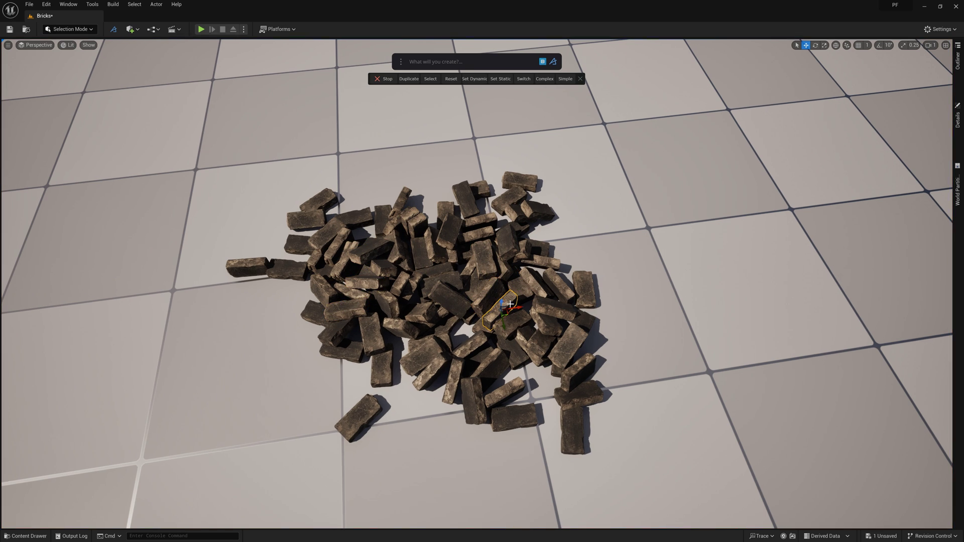
left_click(958, 59)
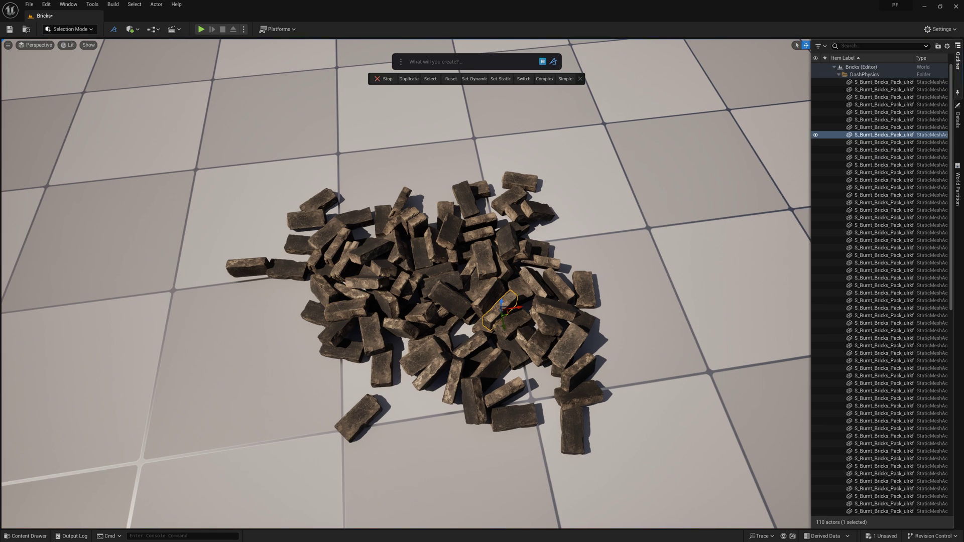
left_click(931, 82)
scroll(915, 290, "down", 5)
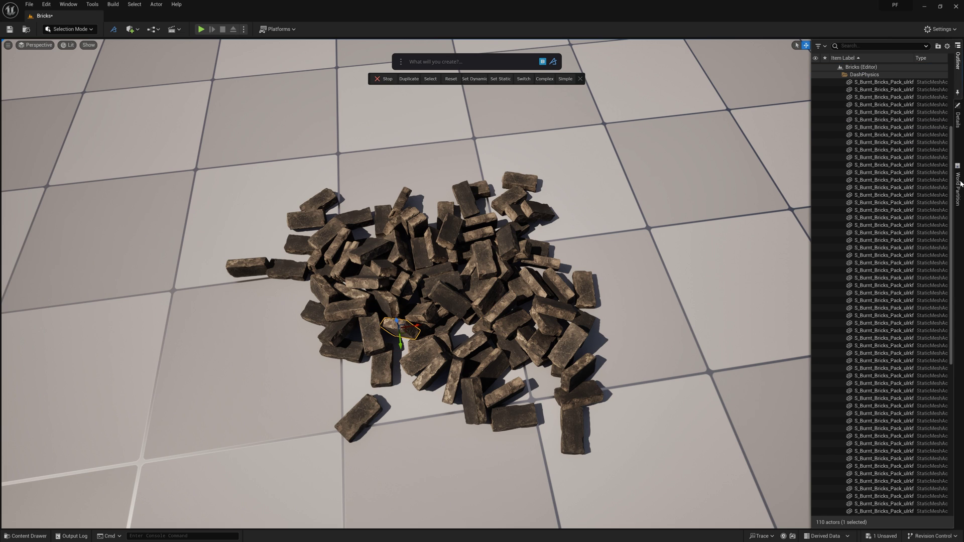
scroll(919, 199, "down", 12)
left_click(873, 401, "shift")
left_click(879, 475, "ctrl")
left_click(881, 482, "ctrl")
left_click(882, 490, "ctrl")
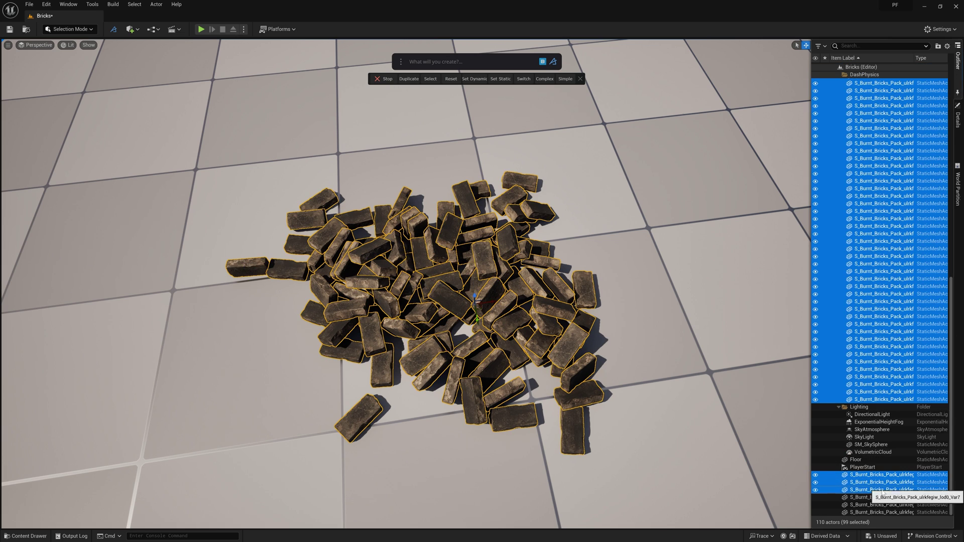
left_click(957, 59)
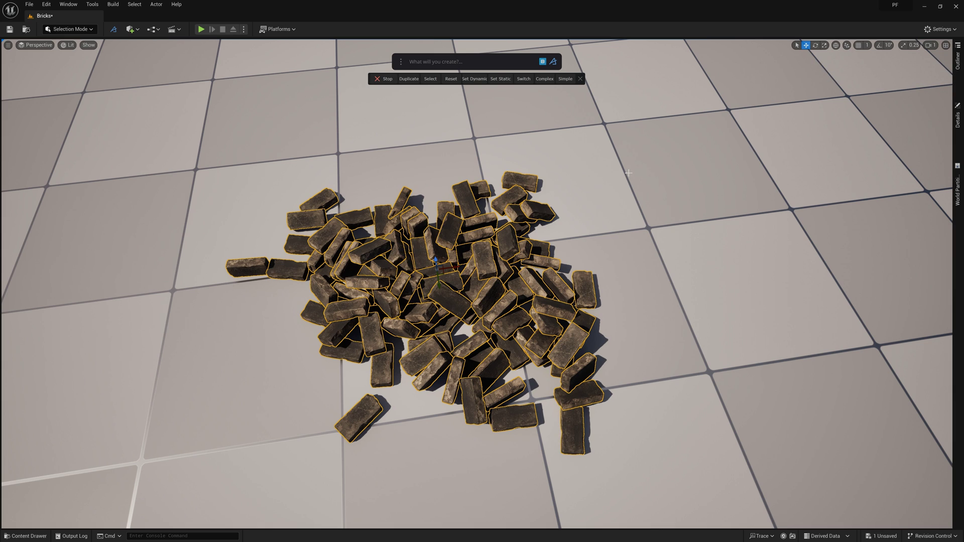
Merge the selected bricks into one static mesh with the Merge actors command.
type("Merge Actors")
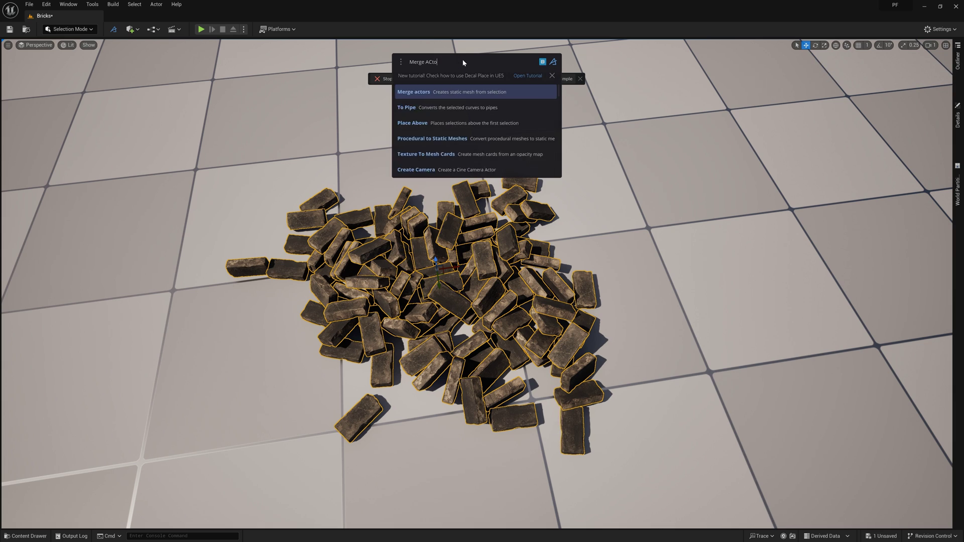
key("Return")
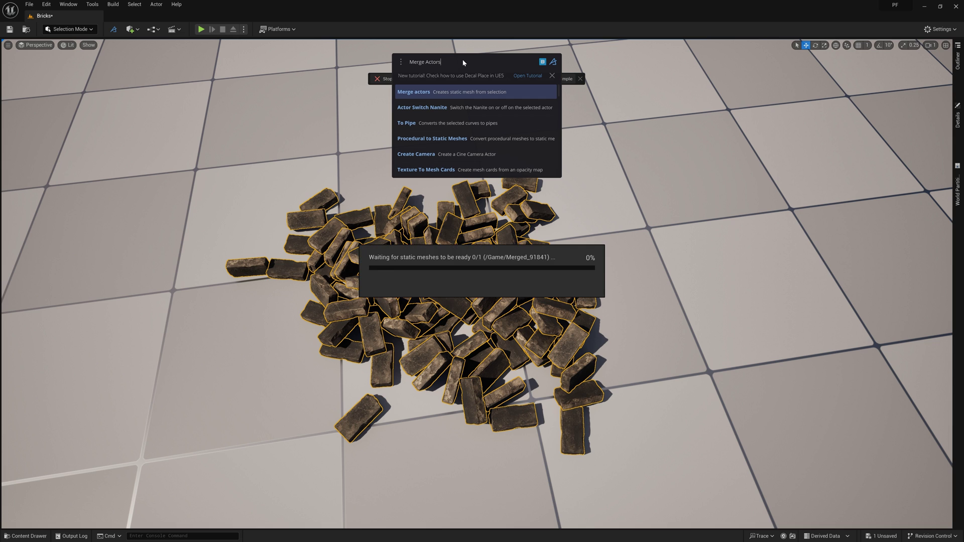
key("Escape")
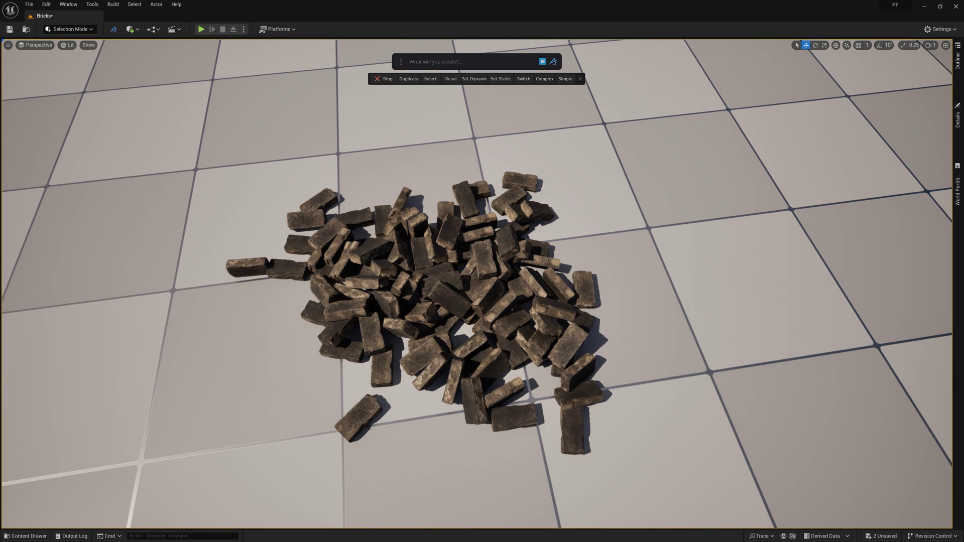
Move the merged brick pile a short way across the floor and run Actor Switch Nanite on it.
left_click(480, 379)
left_click_drag(480, 378, 557, 305)
left_click(954, 108)
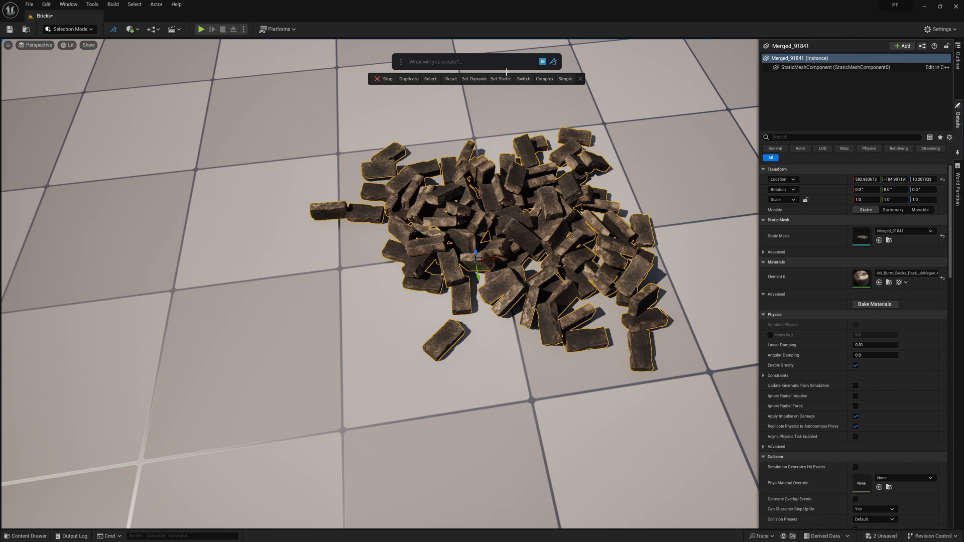
type("nanite")
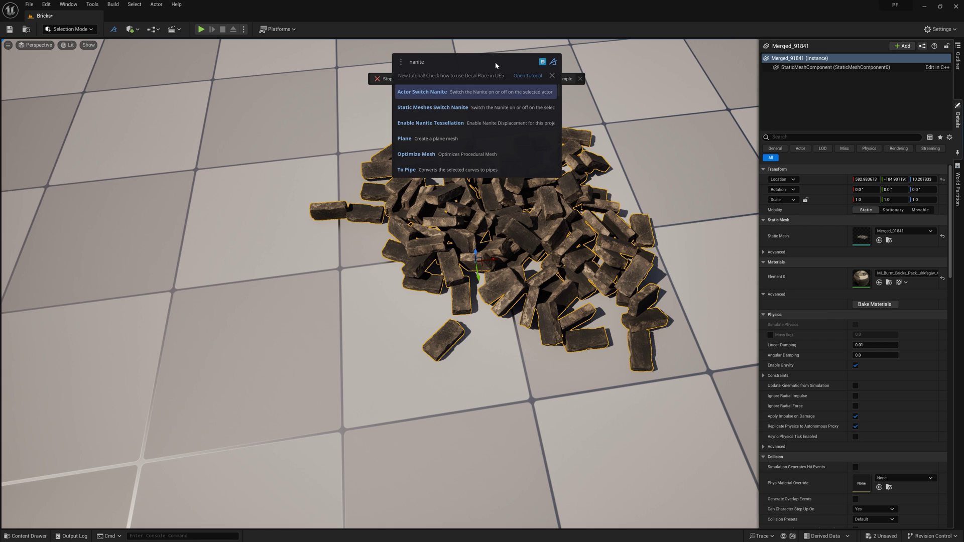
left_click(428, 93)
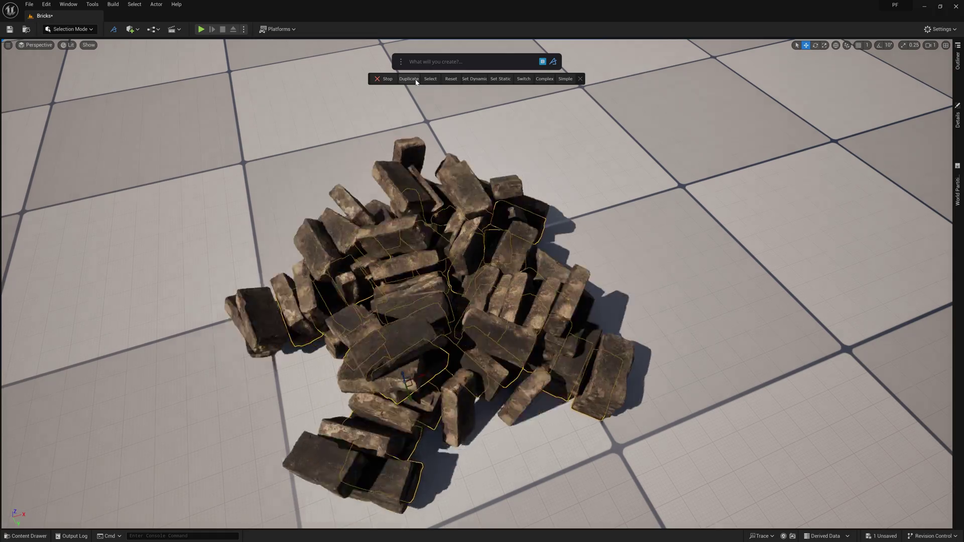
Duplicate the bricks again in the running simulation and rerun it from its reset arrangement.
left_click(416, 81)
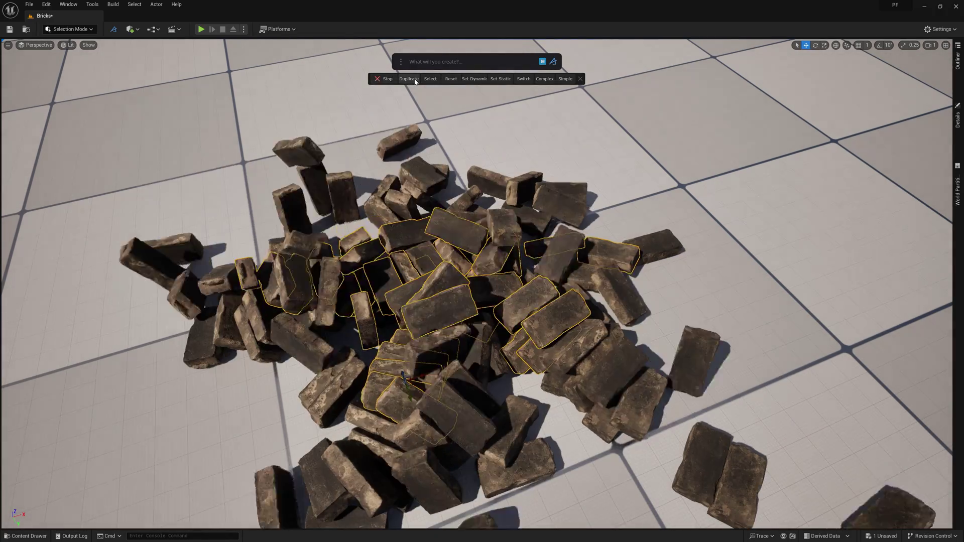
left_click(419, 80)
left_click(452, 80)
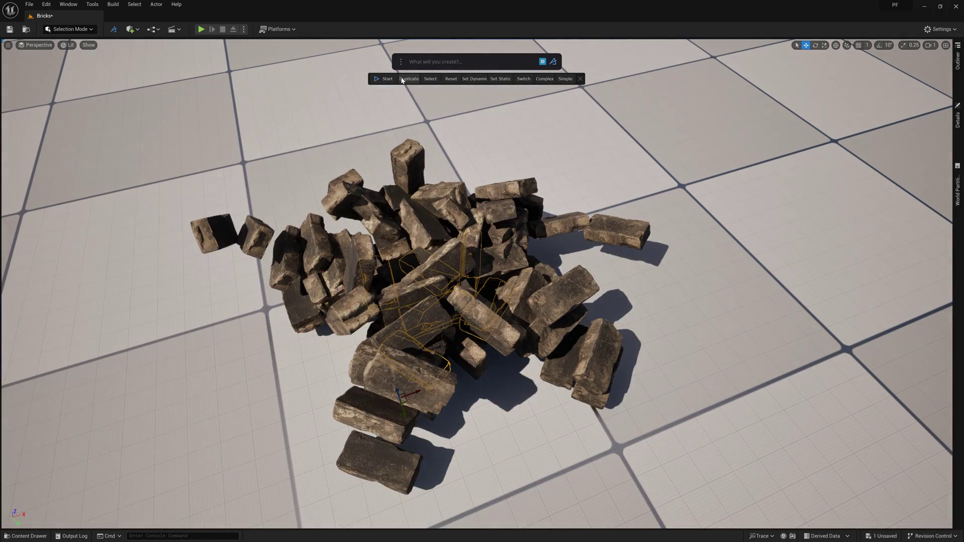
left_click(402, 80)
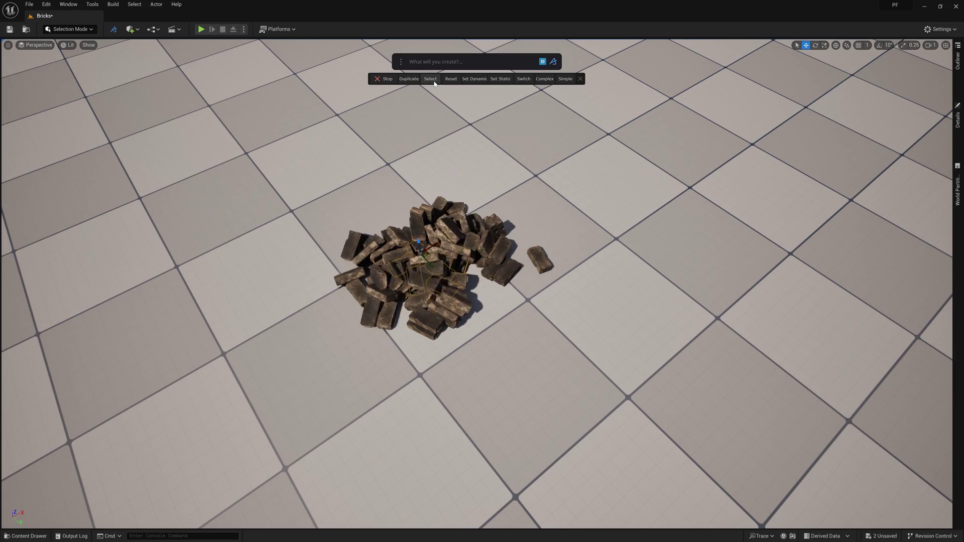
Select all the physics bricks, duplicate them and restart the simulation from its reset state.
left_click(431, 80)
left_click(409, 80)
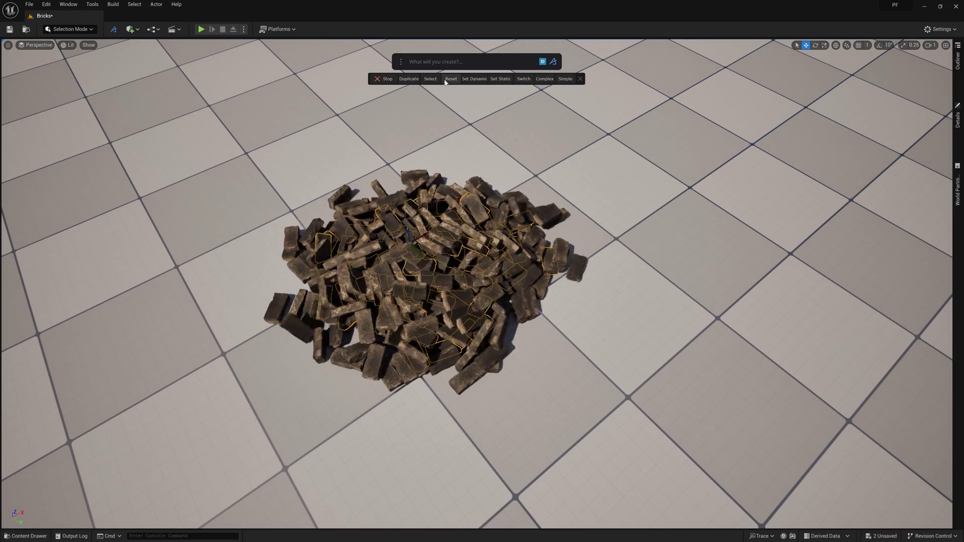
left_click(451, 79)
left_click(387, 79)
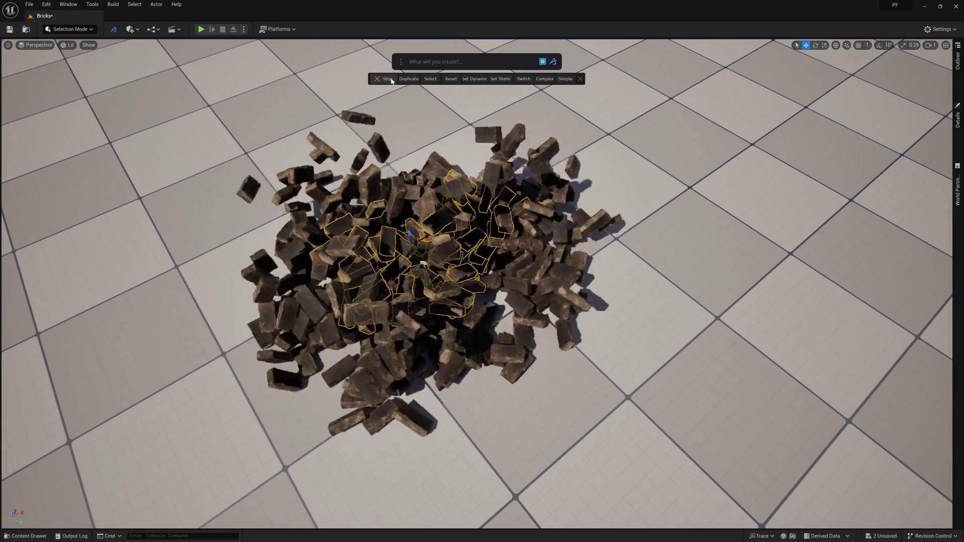
Reset the simulation of the enlarged brick pile and start it again.
left_click(430, 80)
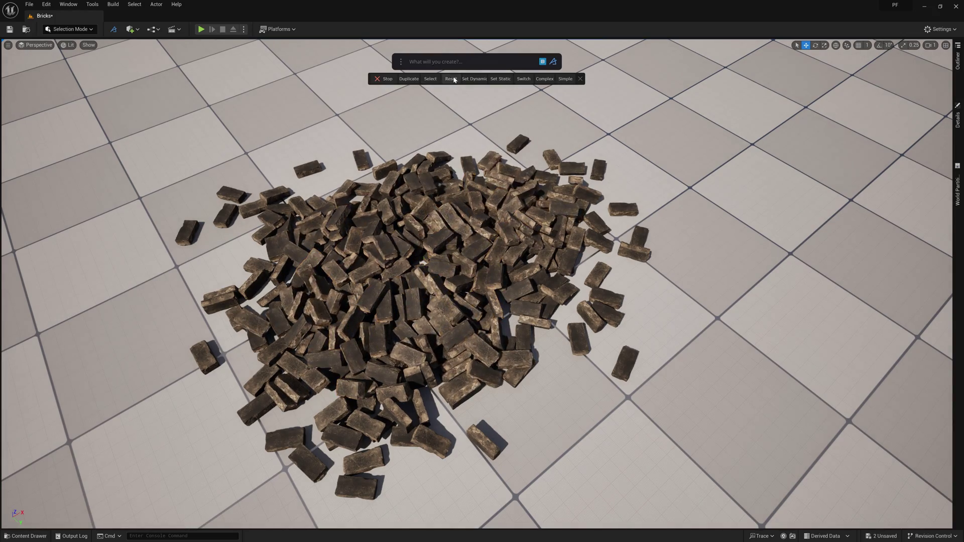
left_click(451, 79)
left_click(387, 79)
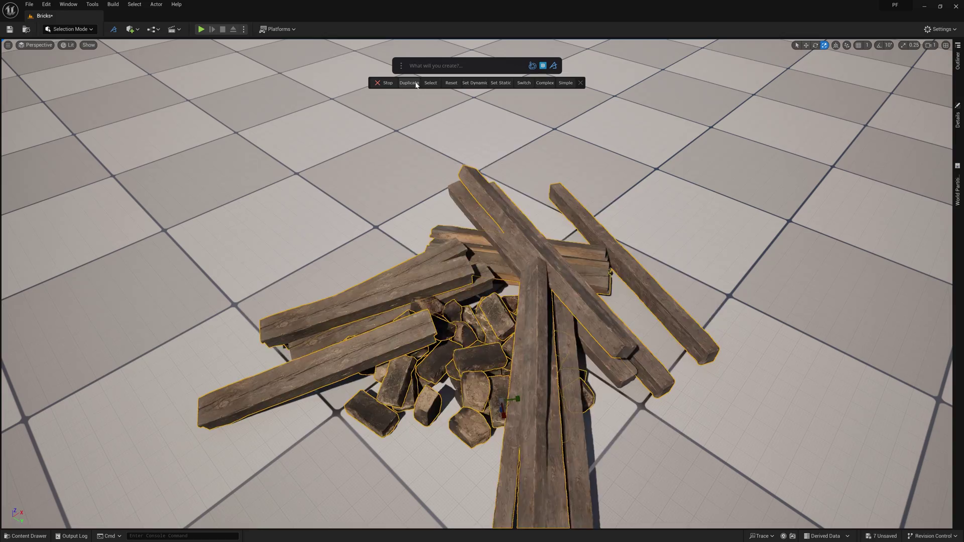
Duplicate the bricks and wooden beams in the running simulation and reset it to rework the enlarged debris pile.
left_click(409, 83)
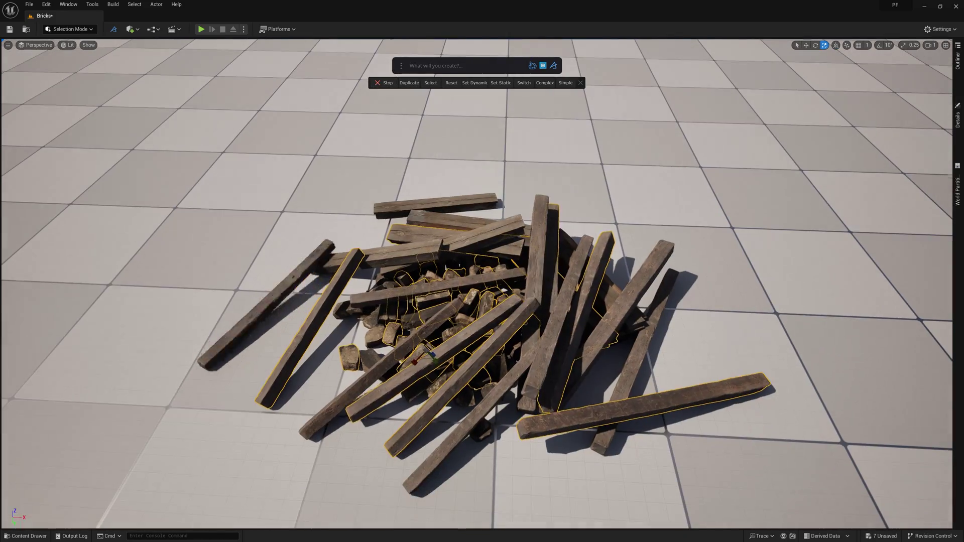
left_click(451, 83)
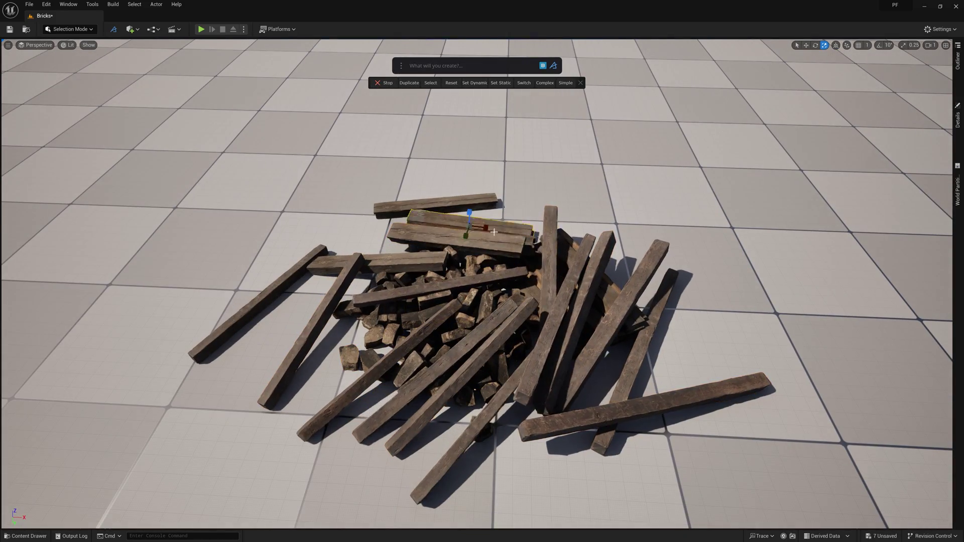
left_click(450, 83)
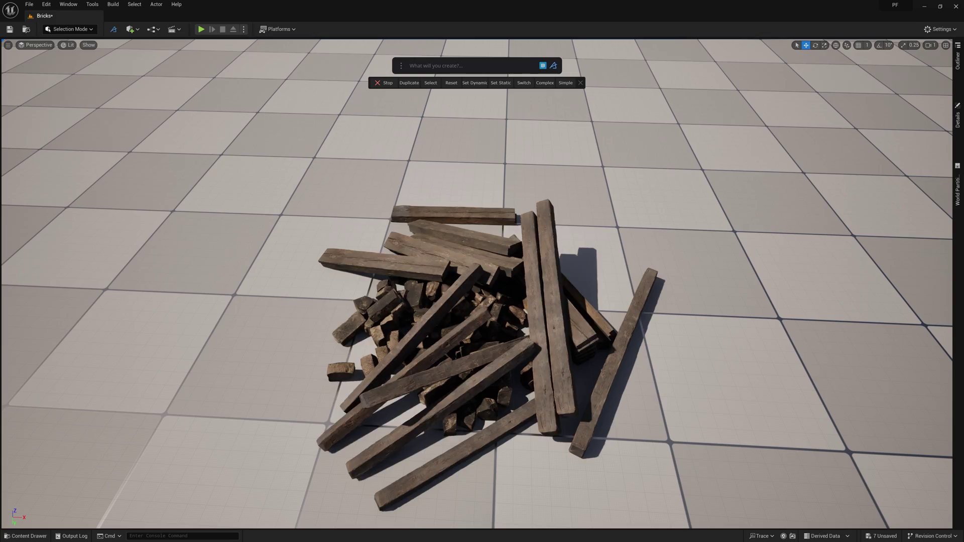
left_click(483, 326)
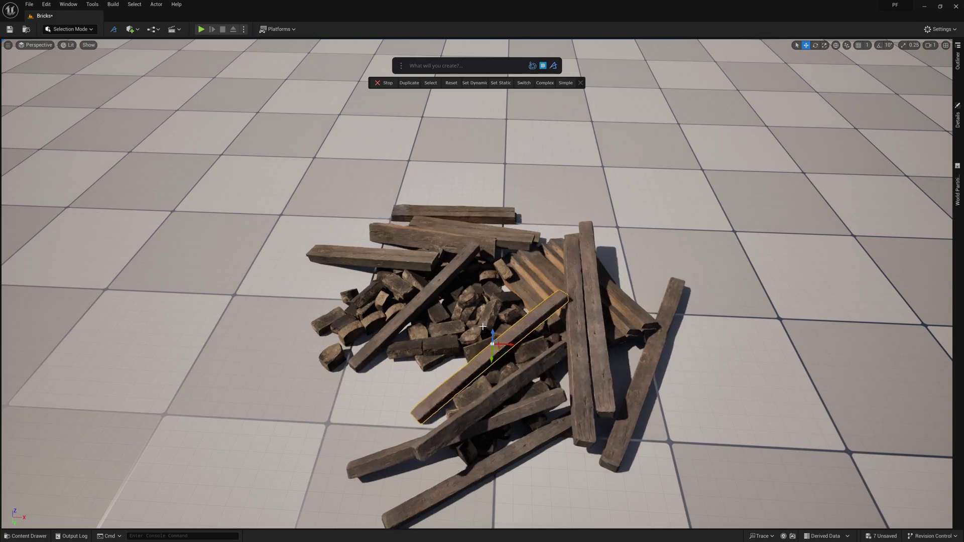
key("Escape")
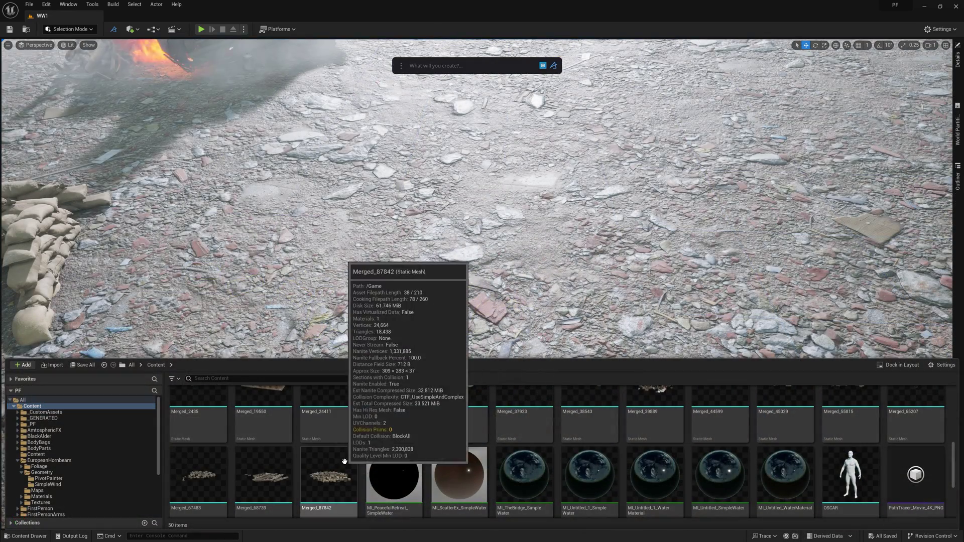
left_click_drag(345, 461, 653, 221)
left_click_drag(289, 491, 596, 138)
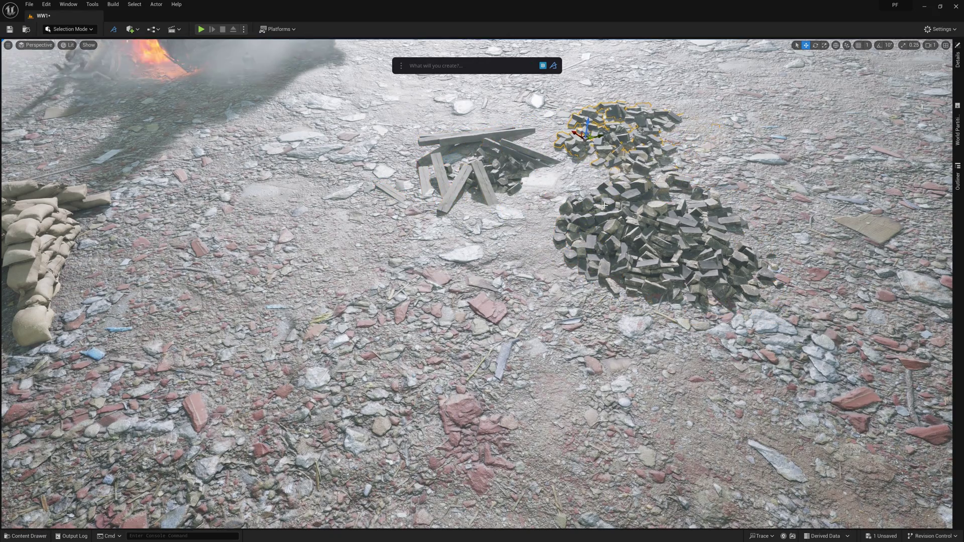
Scatter the two brick piles and the wooden debris pile over the rubble ground with Surface Scatter.
left_click(618, 201, "shift")
left_click(489, 159, "ctrl")
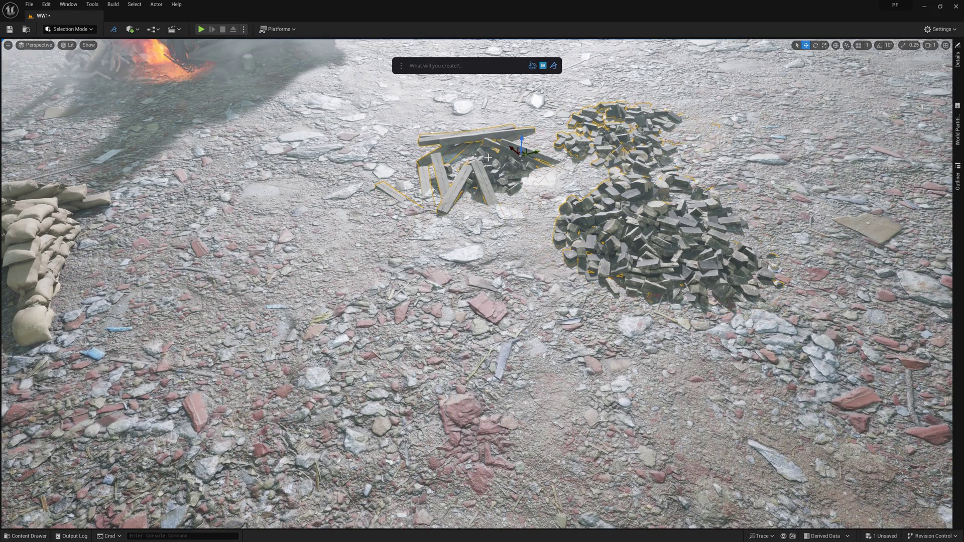
left_click(462, 68)
type("scatt")
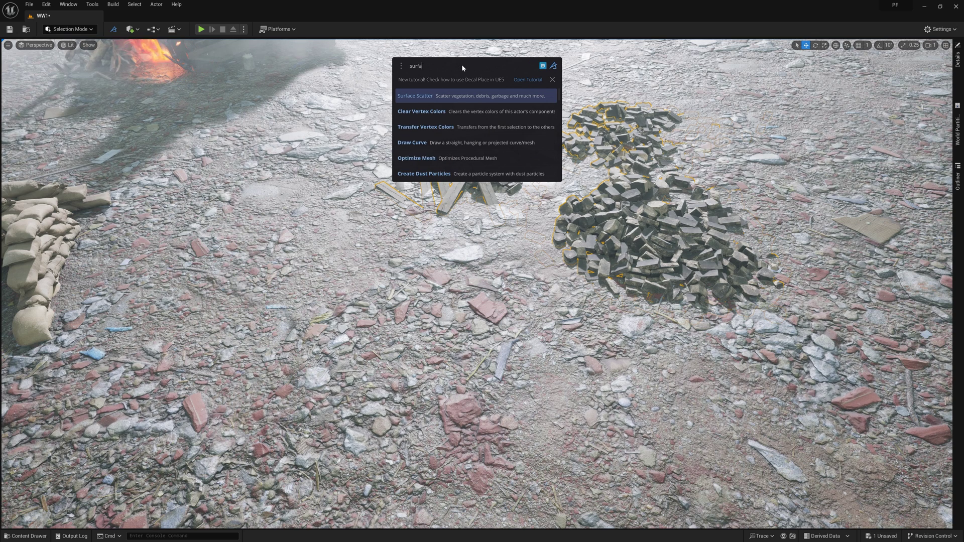
key("Return")
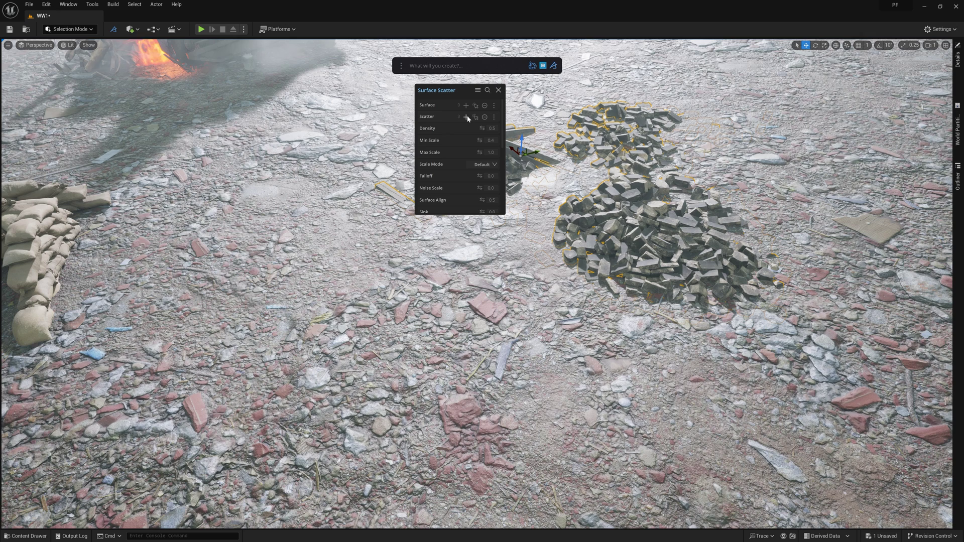
left_click(452, 277)
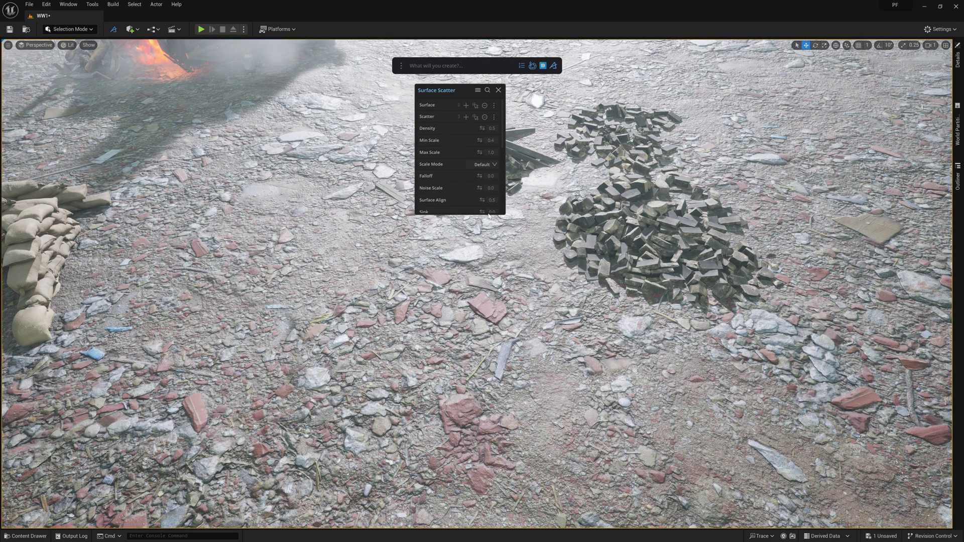
left_click(466, 106)
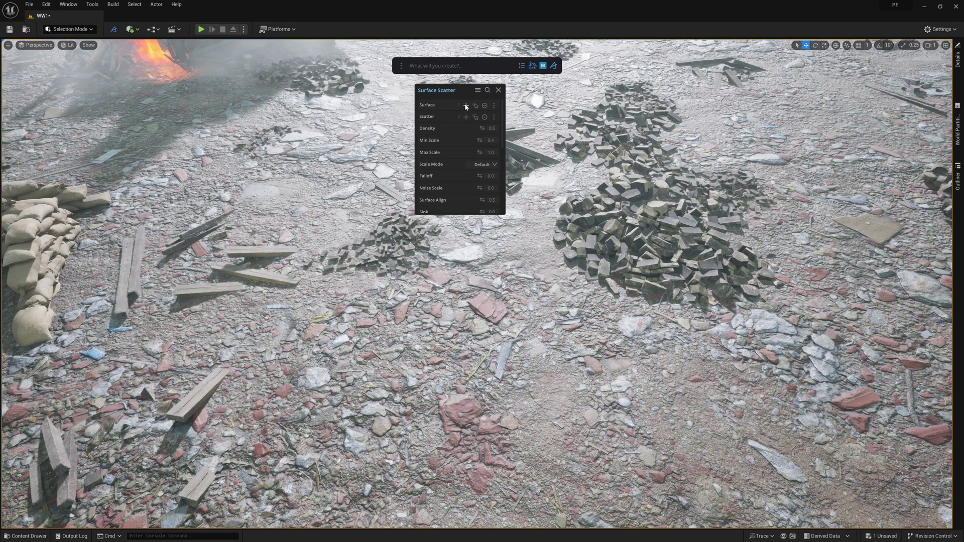
Set the scatter's minimum scale to 1.0 and adjust its seed and density to vary the debris coverage.
mouse_move(480, 141)
left_mouse_down()
mouse_move(510, 141)
mouse_move(486, 128)
left_mouse_up()
right_click_drag(582, 306, 563, 294)
scroll(484, 179, "down", 2)
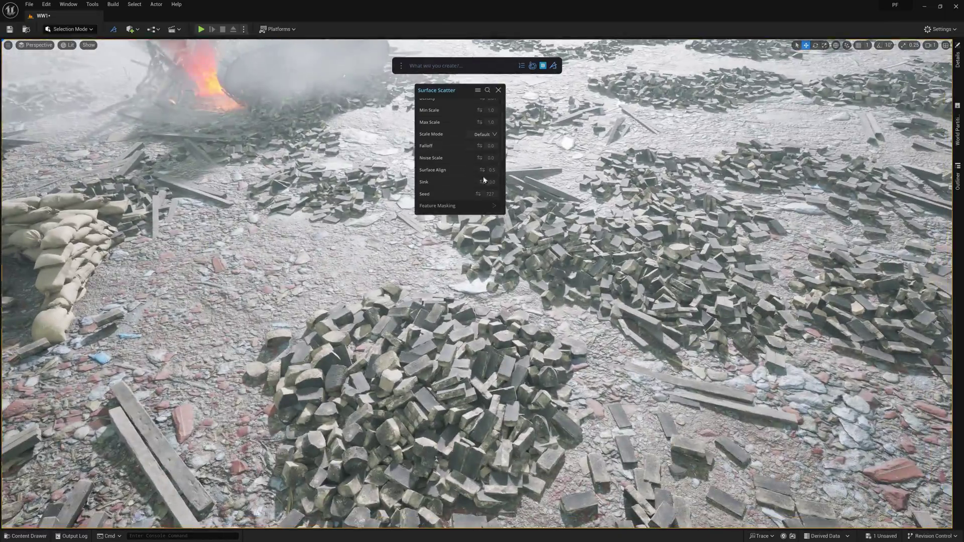
left_click_drag(479, 194, 488, 194)
scroll(469, 142, "up", 2)
left_click_drag(482, 128, 487, 128)
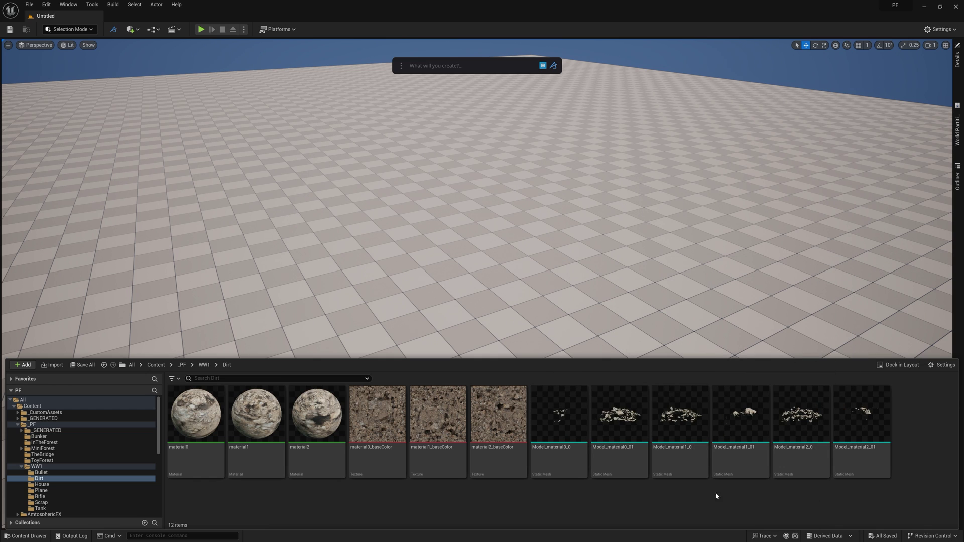
Place all six static meshes from the Dirt folder together in the empty level.
left_click(570, 460)
left_click(862, 457, "shift")
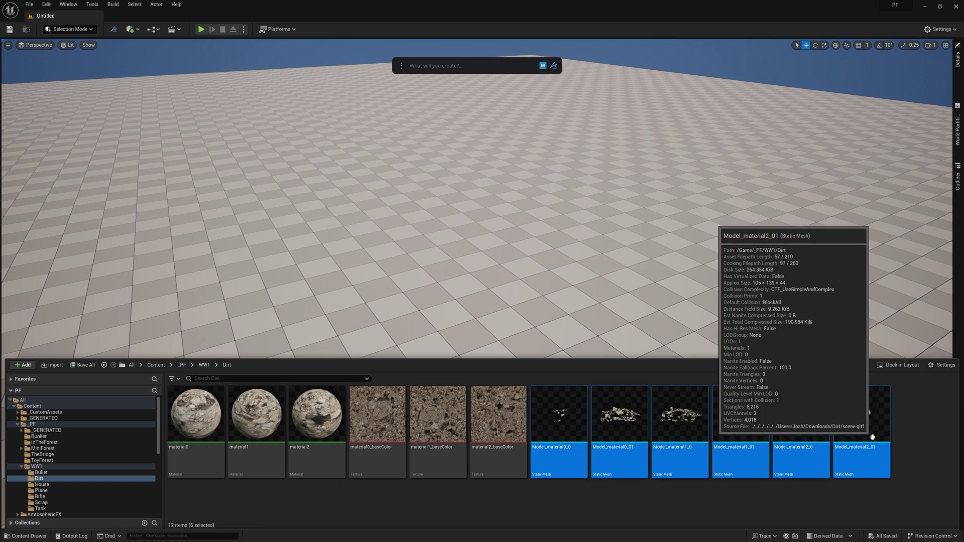
left_click_drag(861, 457, 569, 232)
right_click_drag(569, 232, 582, 332)
key("e")
key("d")
key("e")
key("d")
key("w")
key("a")
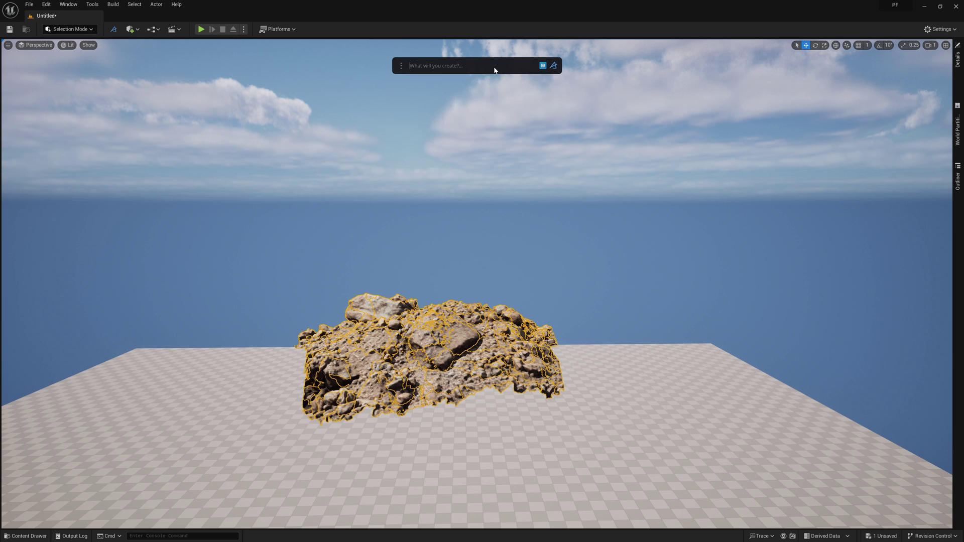
Merge the placed dirt meshes into one static mesh with Merge actors and select the merged pile.
type("merg")
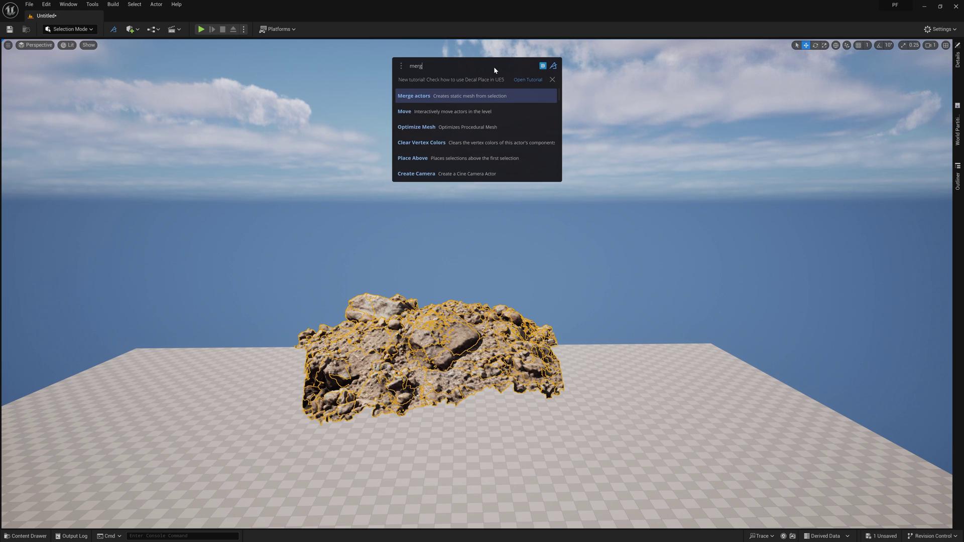
type("e actors")
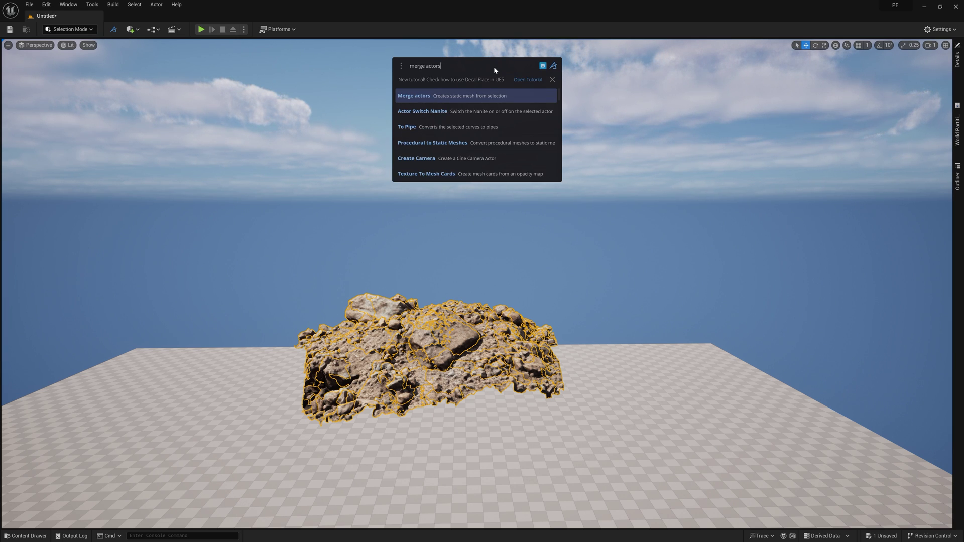
key("Return")
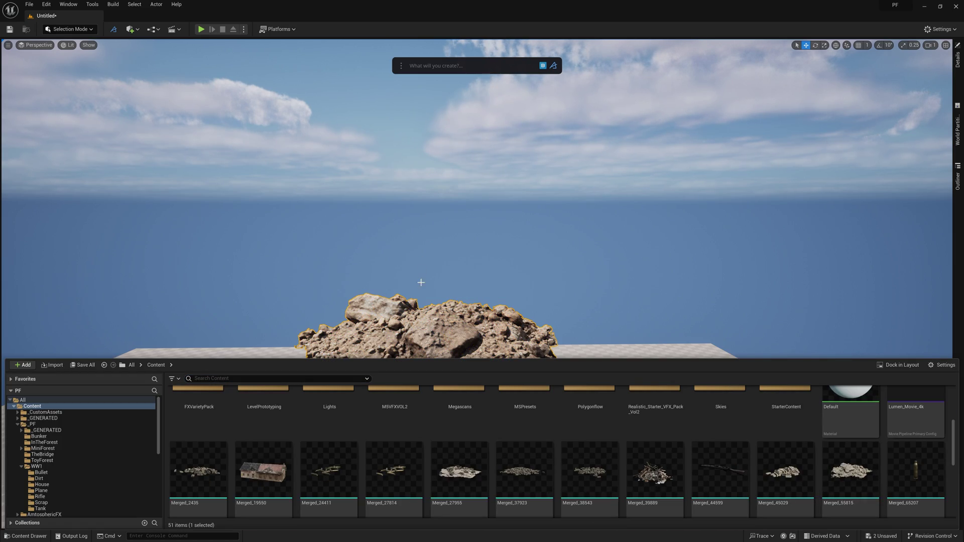
left_click(439, 319)
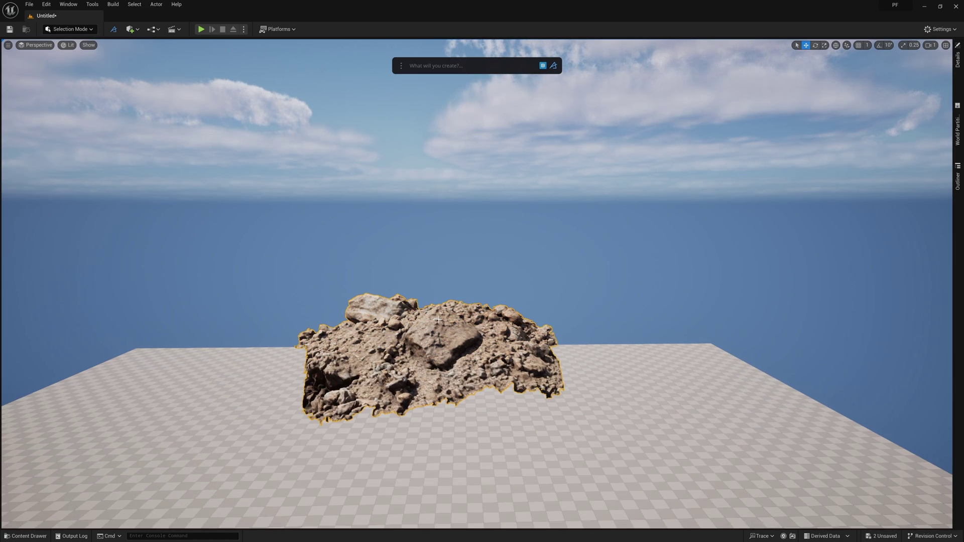
Set the merged dirt pile's pivot to its bottom with the Pivot command.
right_click_drag(489, 315, 489, 372)
key("s")
mouse_move(494, 159)
right_mouse_down()
mouse_move(495, 173)
mouse_move(498, 159)
right_mouse_up()
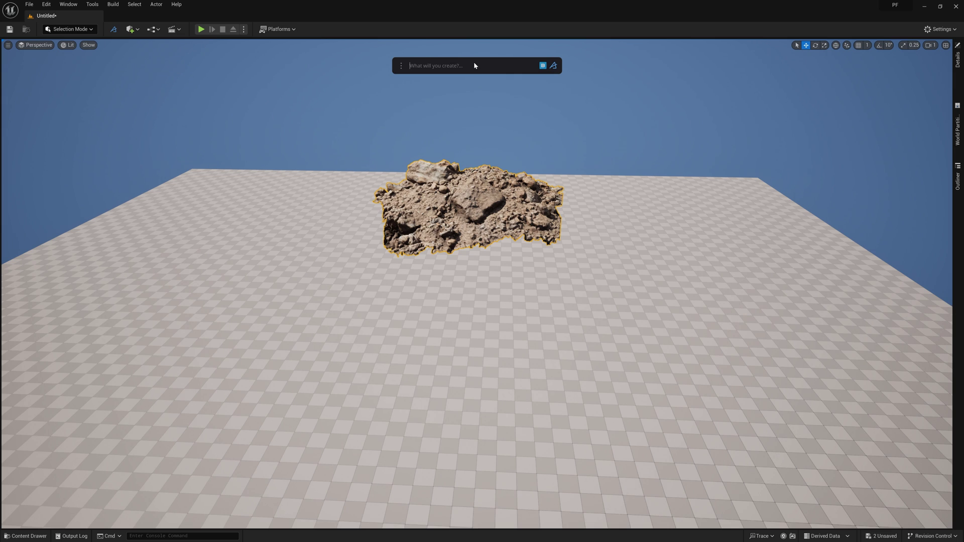
type("pivot")
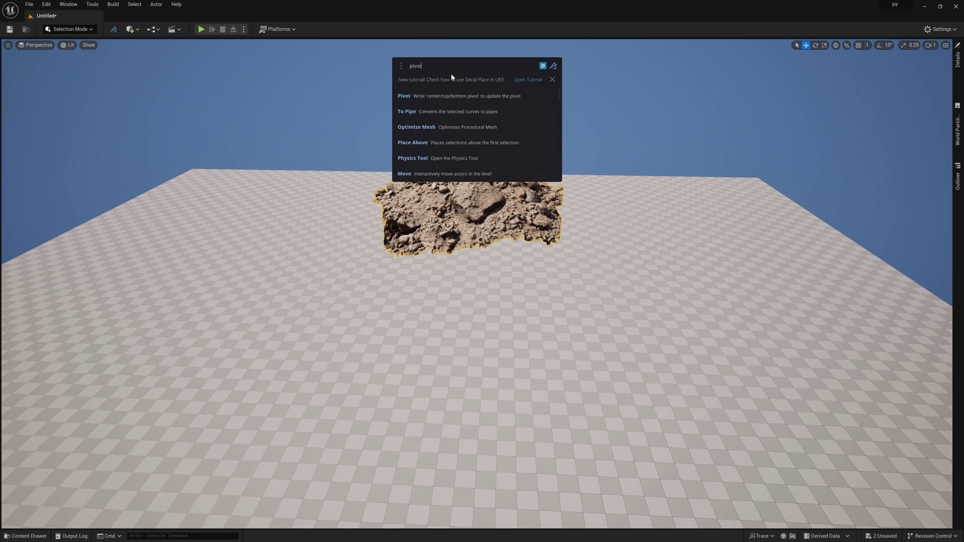
type("bottom")
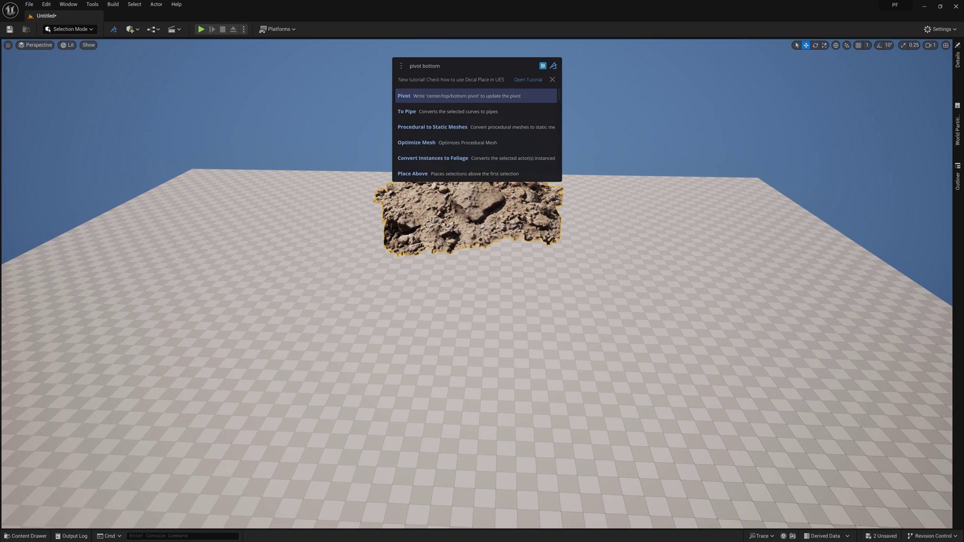
key("Return")
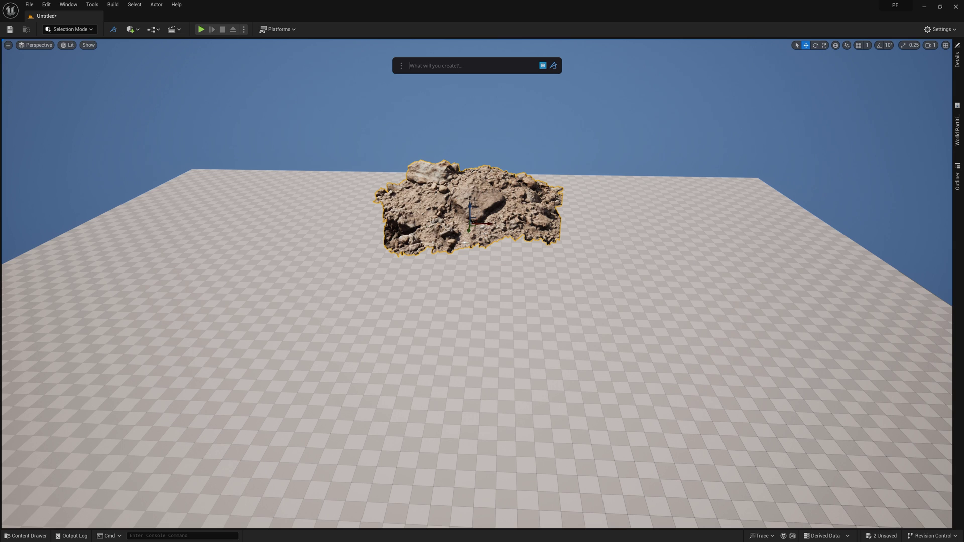
Lower the floating dirt pile vertically toward the checkered floor.
left_click_drag(468, 206, 468, 231)
right_click_drag(469, 231, 557, 194)
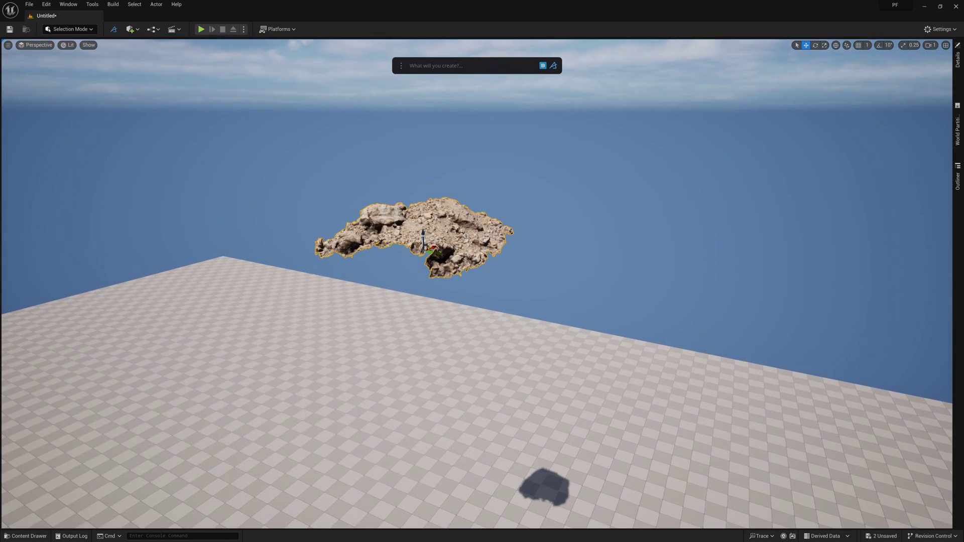
left_click_drag(423, 232, 425, 257)
mouse_move(424, 257)
right_mouse_down()
mouse_move(322, 254)
mouse_move(423, 269)
right_mouse_up()
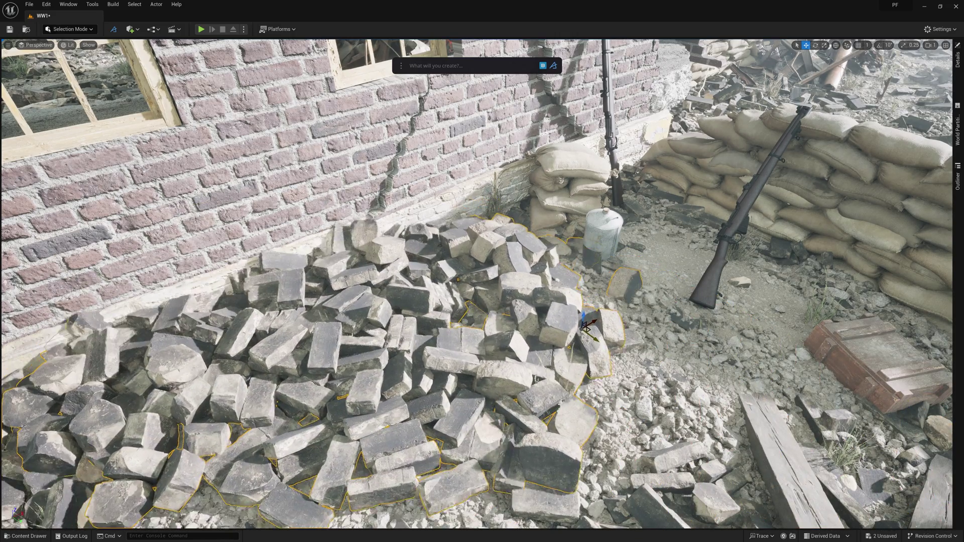
Shift the selected brick pile beside the house wall slightly in the WW1 level.
left_click_drag(594, 320, 594, 311)
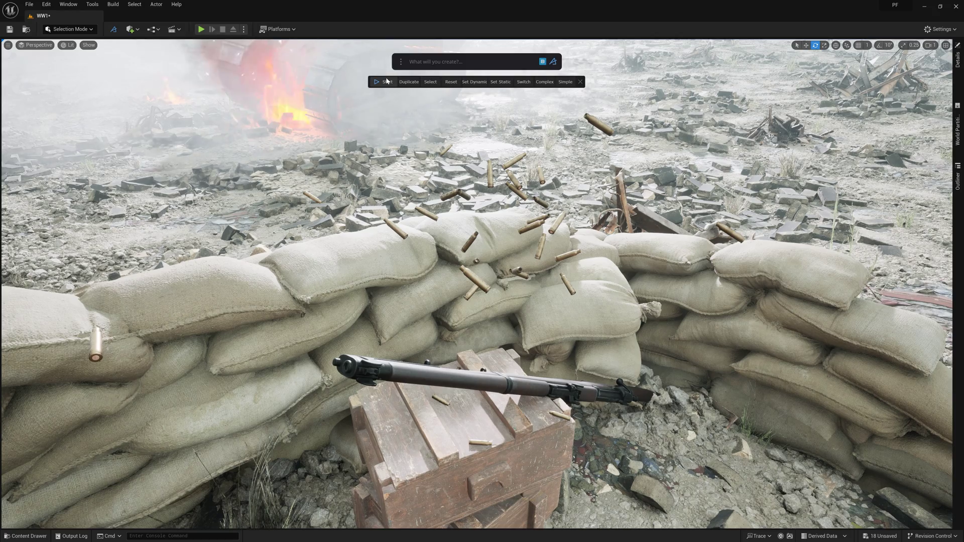